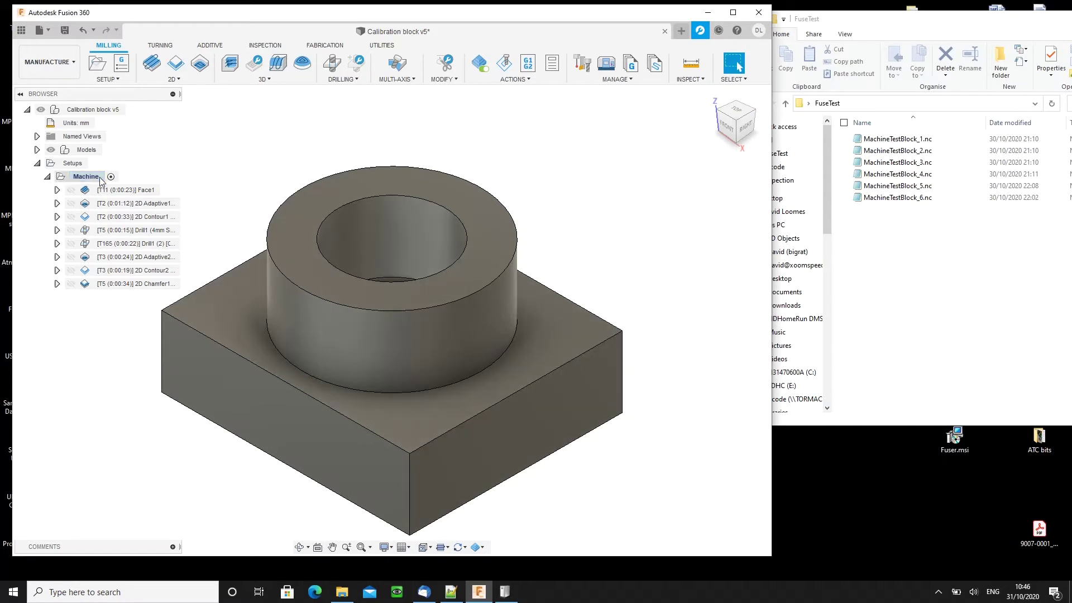
- Inspect the Face1, 2D Adaptive1, Drill1 (2) and 2D Chamfer1 toolpaths of the Machine setup on the calibration block
{"action": "left_click", "coordinate": [97, 191]}
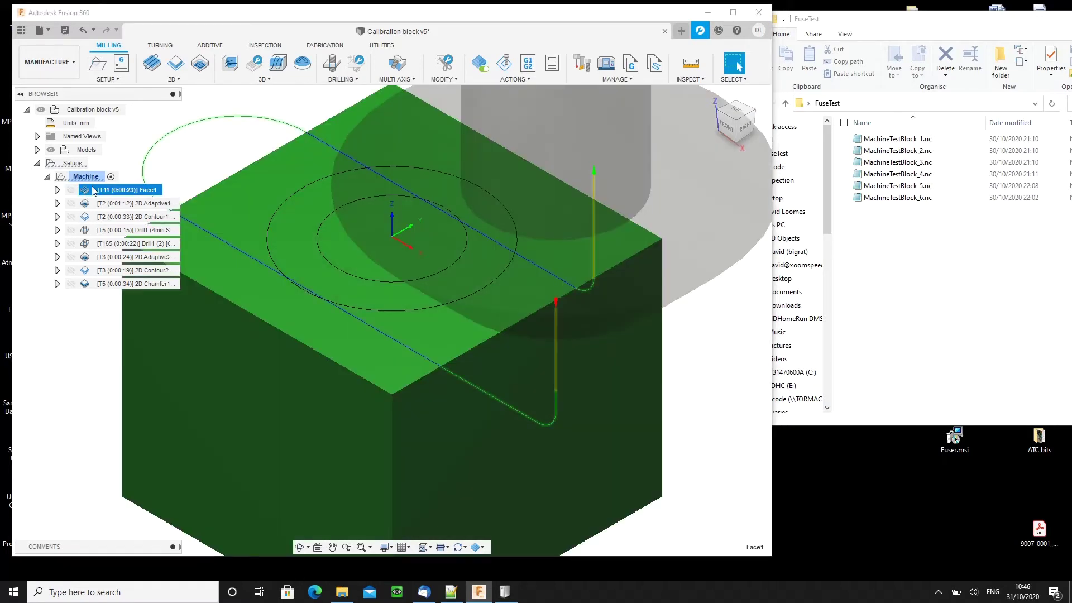
{"action": "left_click", "coordinate": [94, 203]}
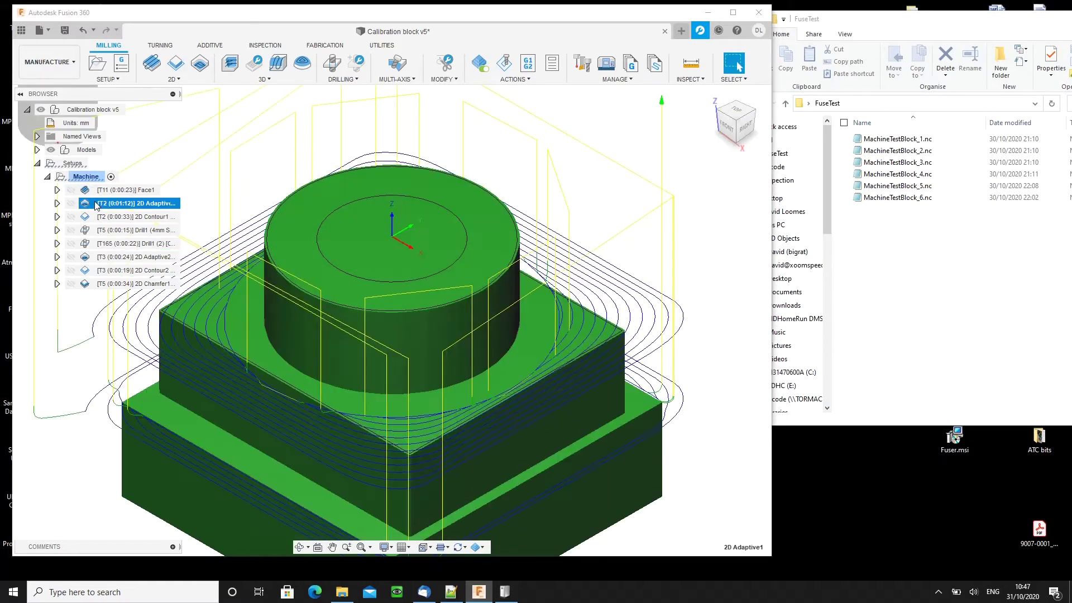
{"action": "left_click", "coordinate": [90, 244]}
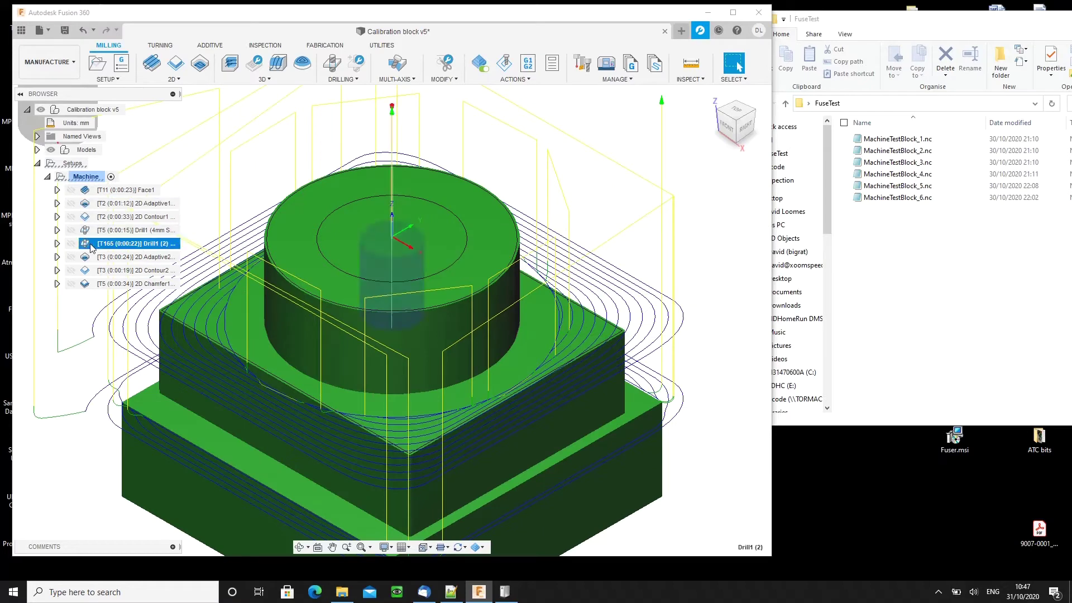
{"action": "left_click", "coordinate": [97, 286]}
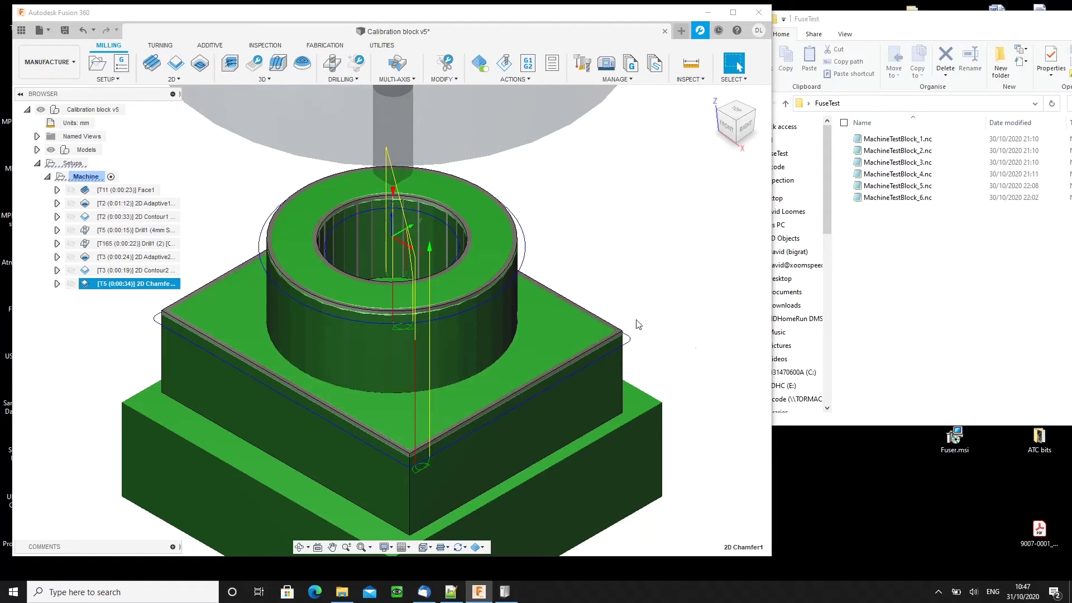
- Switch to File Explorer and look through the posted files MachineTestBlock_1.nc to MachineTestBlock_6.nc in the FuseTest folder
{"action": "left_click", "coordinate": [901, 305]}
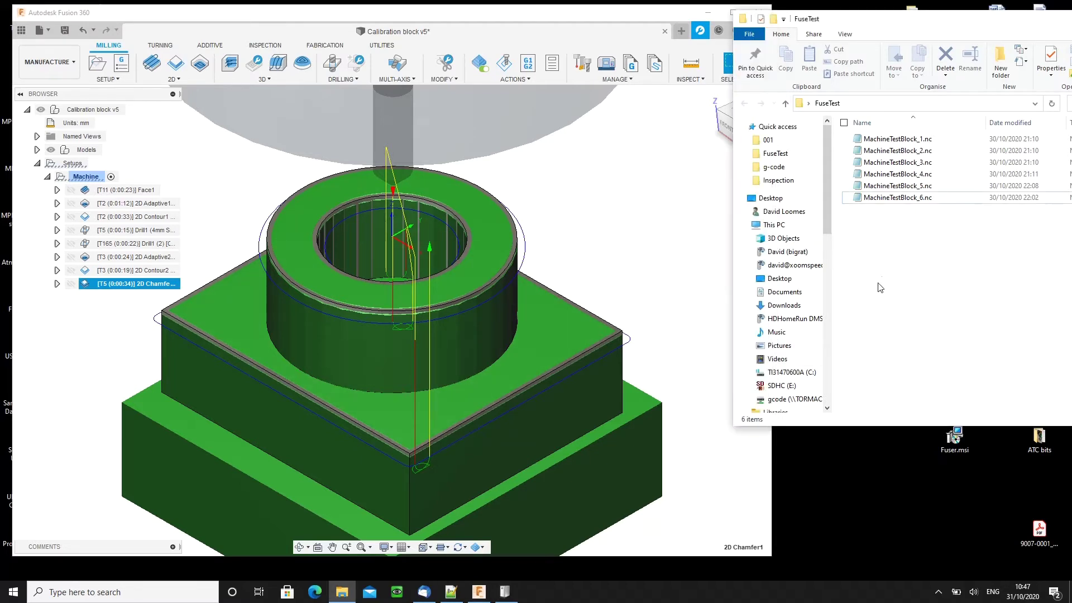
{"action": "left_click", "coordinate": [894, 140]}
{"action": "left_click", "coordinate": [893, 151]}
{"action": "left_click", "coordinate": [892, 163]}
{"action": "left_click", "coordinate": [891, 175]}
{"action": "left_click", "coordinate": [890, 186]}
{"action": "left_click", "coordinate": [890, 197]}
{"action": "left_click", "coordinate": [887, 297]}
- Switch to Fusion Fuser and load MachineTestBlock_1.nc through MachineTestBlock_6.nc from the FuseTest folder into its file list
{"action": "mouse_move", "coordinate": [504, 596]}
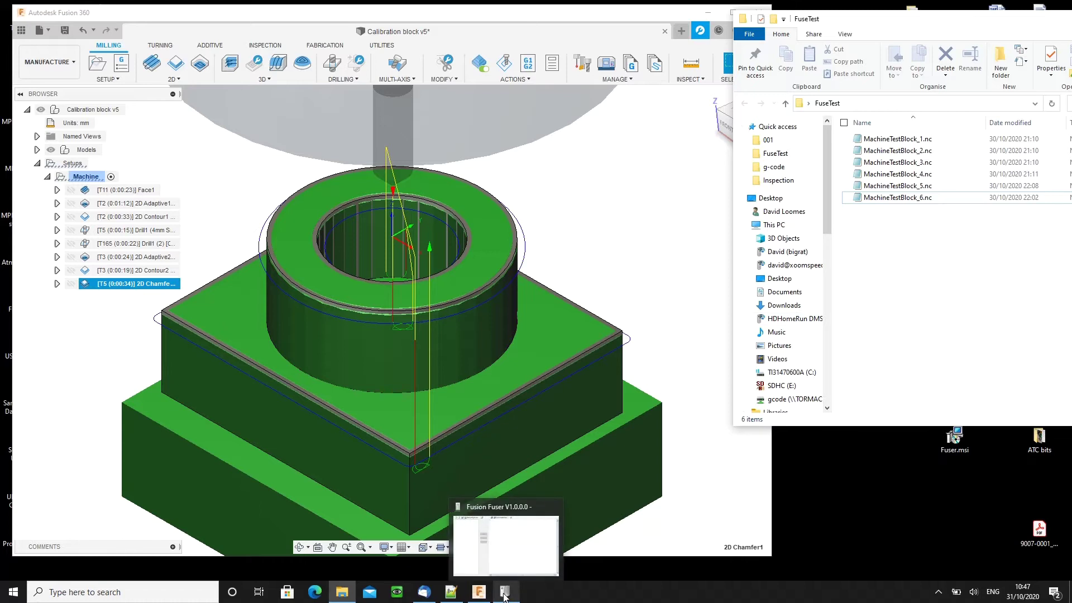
{"action": "left_click", "coordinate": [505, 596]}
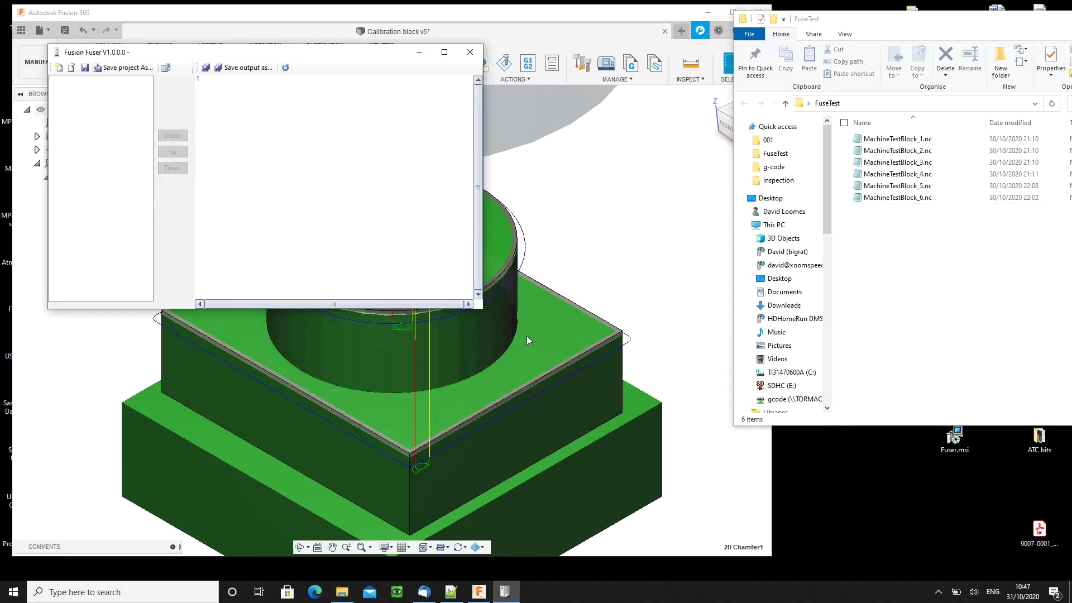
{"action": "left_click", "coordinate": [890, 140]}
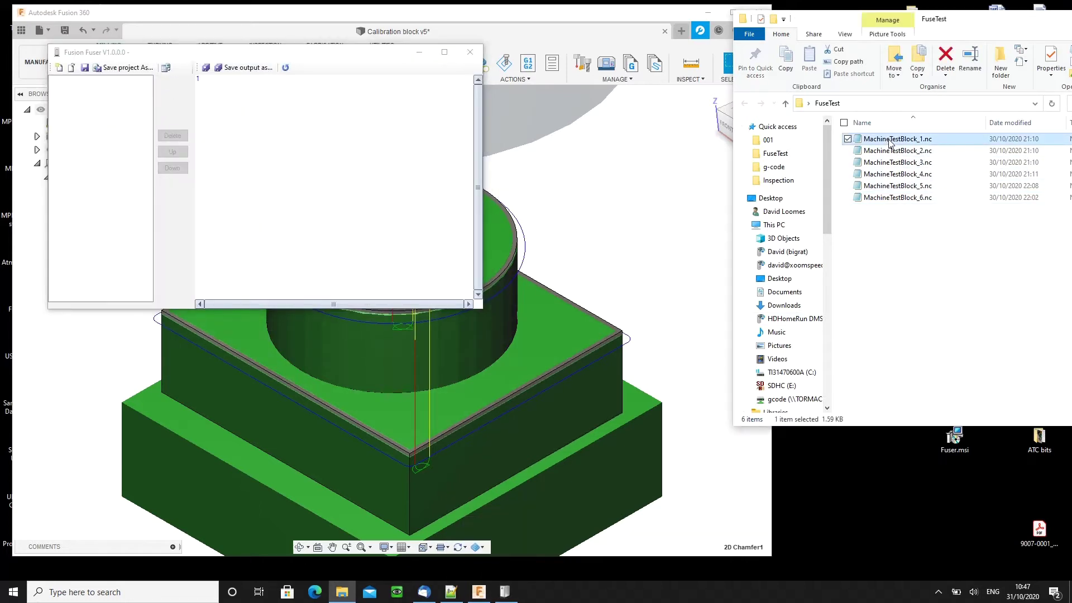
{"action": "left_click", "coordinate": [888, 198], "text": "shift"}
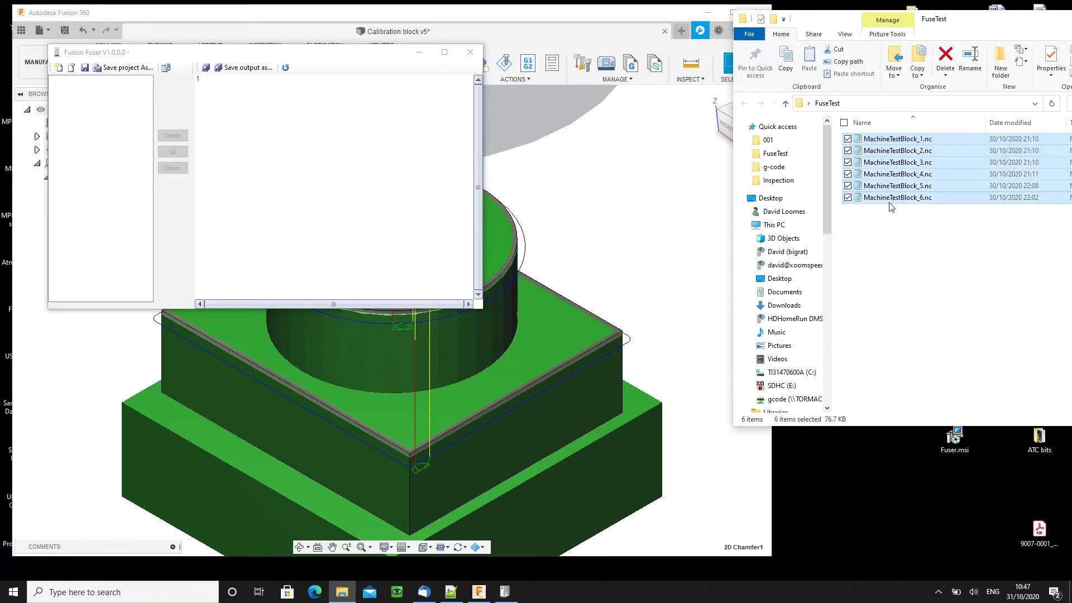
{"action": "left_click_drag", "start_coordinate": [892, 177], "coordinate": [143, 187]}
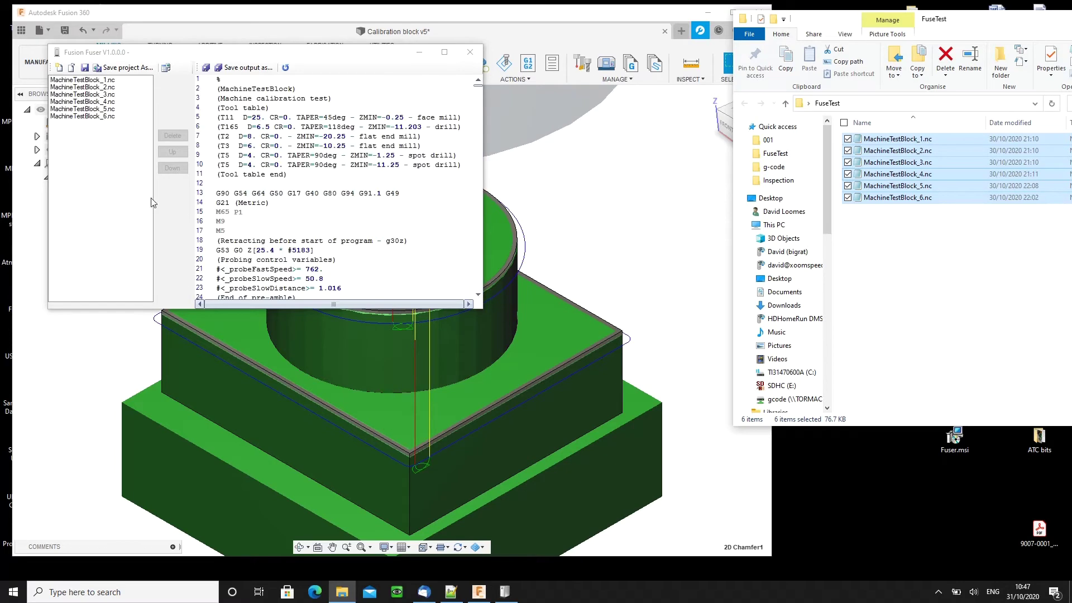
{"action": "left_click", "coordinate": [293, 137]}
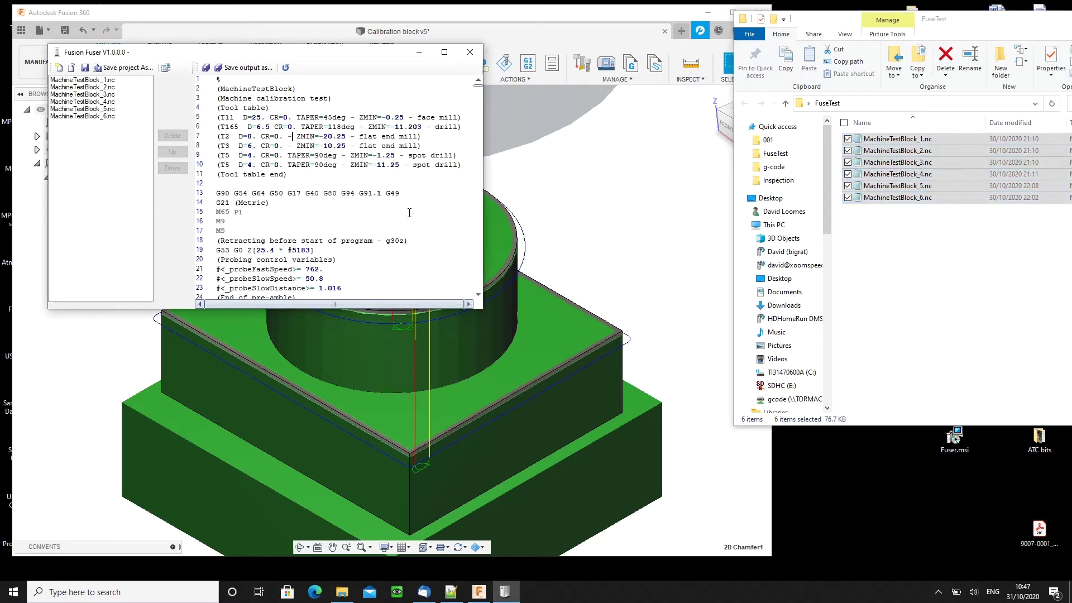
- Save the combined output in the FuseTest folder as MachineTestBlock_fused.nc
{"action": "left_click", "coordinate": [242, 68]}
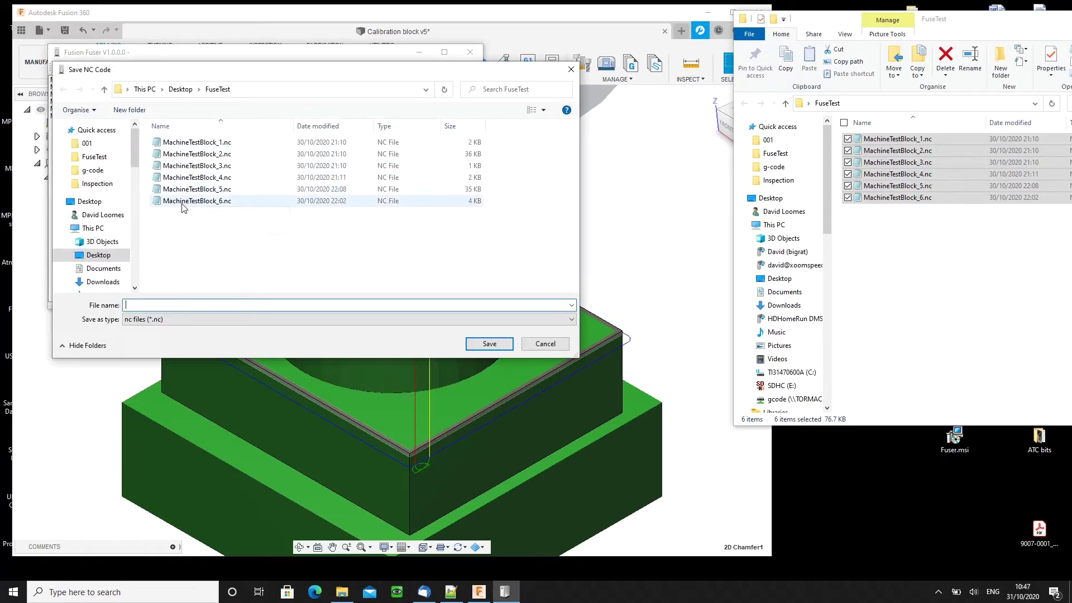
{"action": "left_click", "coordinate": [184, 202]}
{"action": "left_click", "coordinate": [222, 306]}
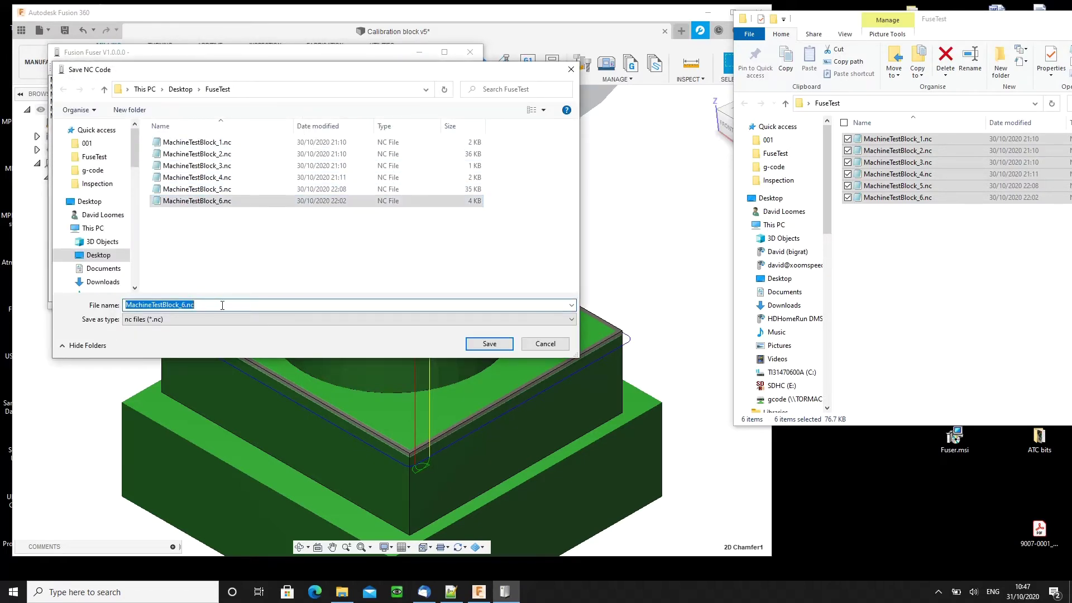
{"action": "left_click", "coordinate": [223, 305]}
{"action": "key", "text": "Left"}
{"action": "key", "text": "Left"}
{"action": "key", "text": "Left"}
{"action": "key", "text": "BackSpace"}
{"action": "type", "text": "fused"}
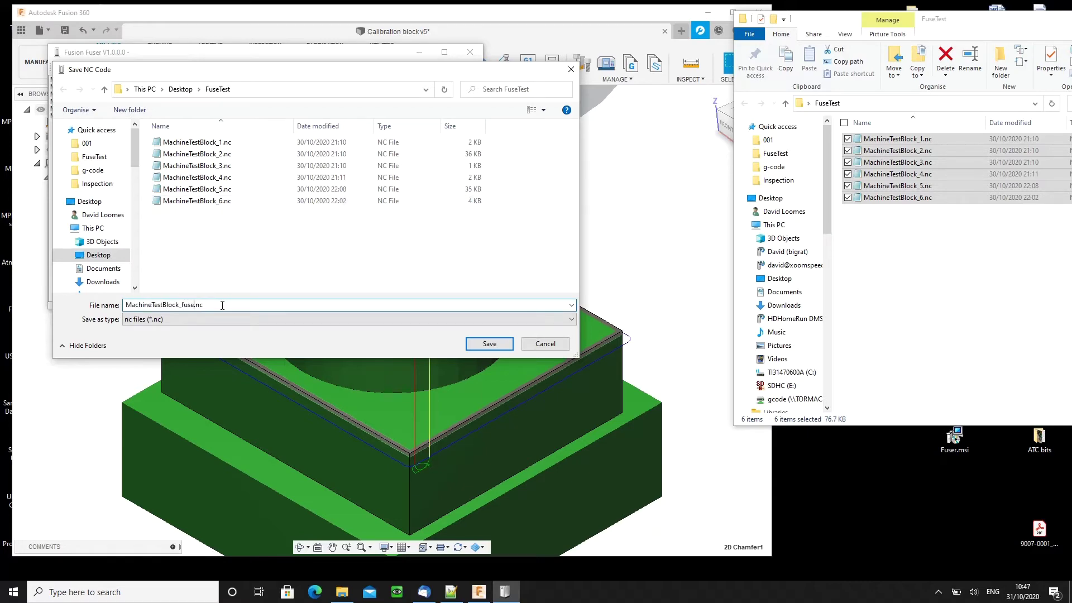
{"action": "key", "text": "Return"}
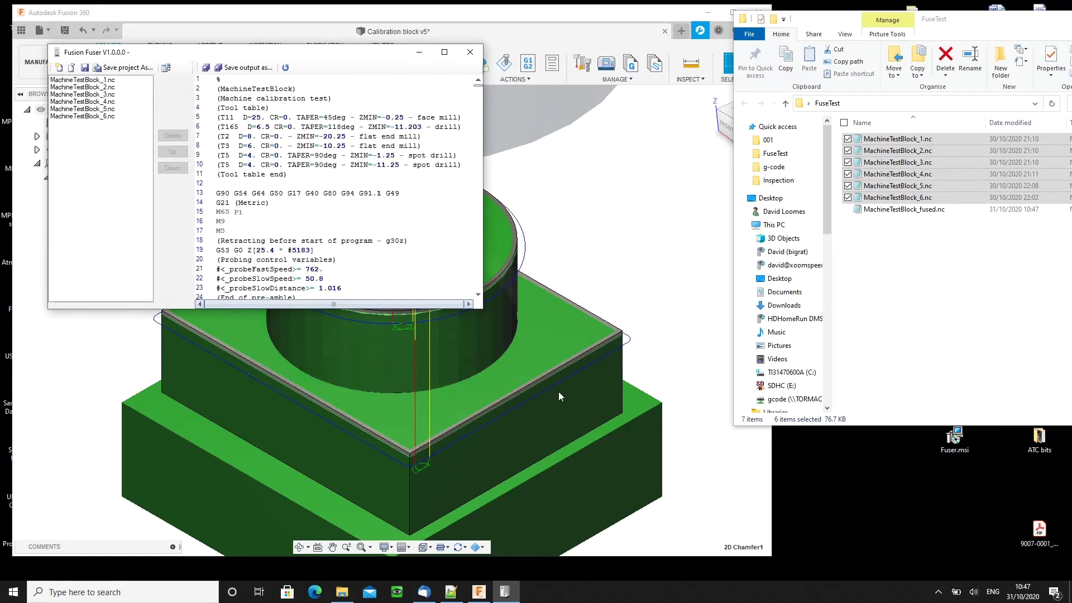
- Check MachineTestBlock_fused.nc against the source file MachineTestBlock_1.nc in the FuseTest folder
{"action": "left_click", "coordinate": [849, 291]}
{"action": "left_click", "coordinate": [881, 211]}
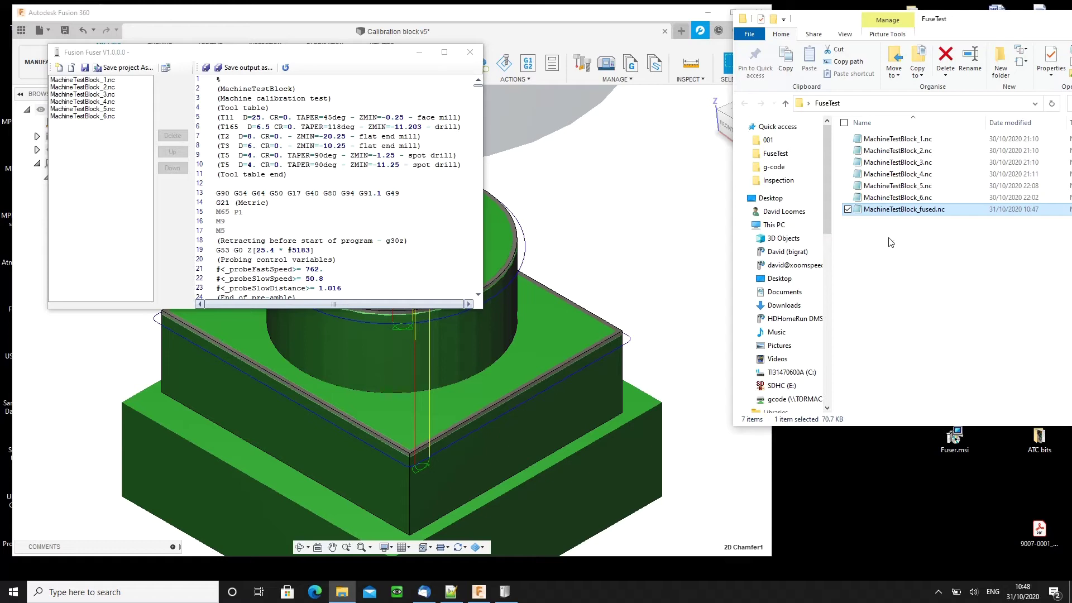
{"action": "left_click", "coordinate": [885, 139]}
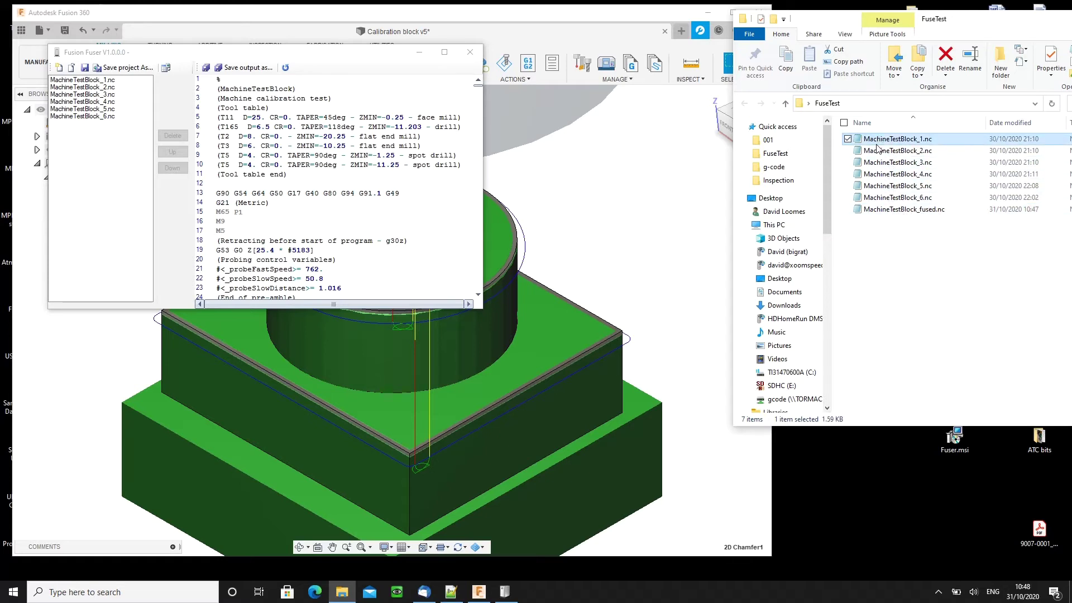
{"action": "left_click", "coordinate": [882, 209]}
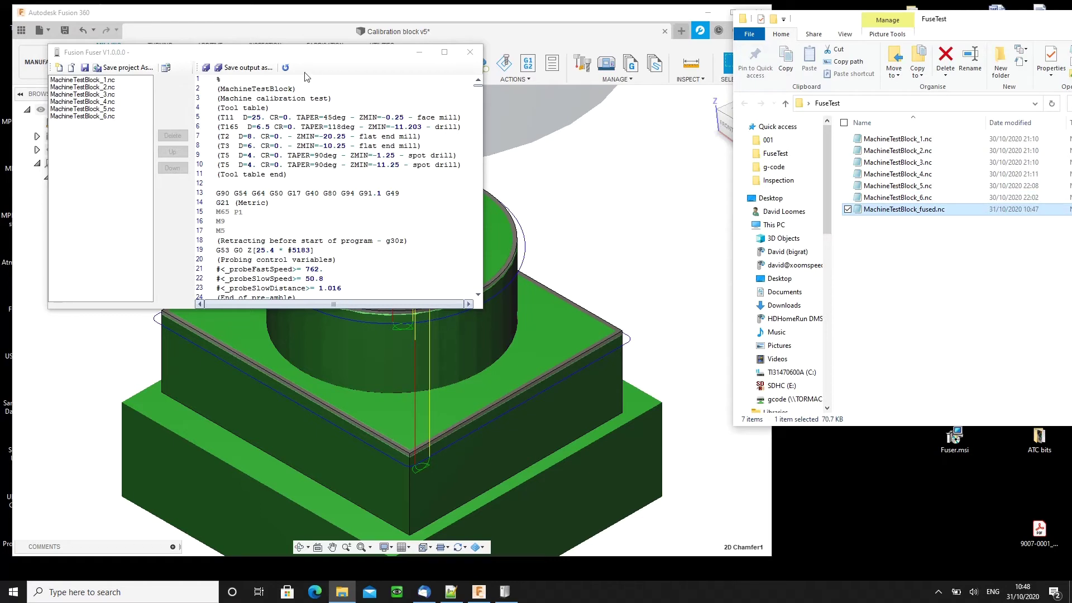
- Refresh and resave the fused NC output, and save the Fuser project as MachineTestBlock in the FuseTest folder
{"action": "left_click", "coordinate": [285, 68]}
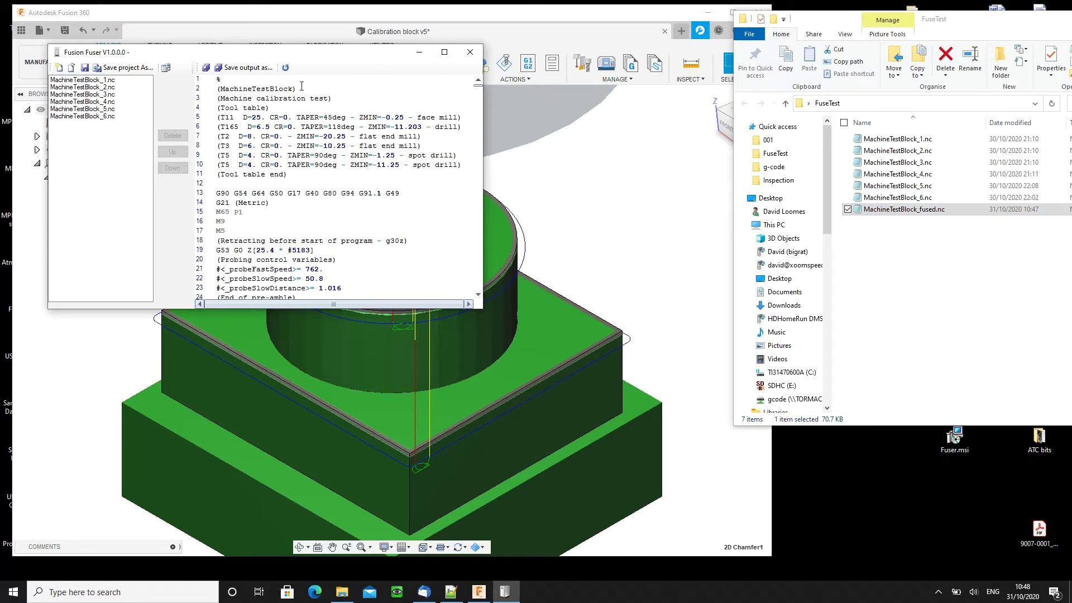
{"action": "left_click", "coordinate": [206, 72]}
{"action": "left_click", "coordinate": [114, 68]}
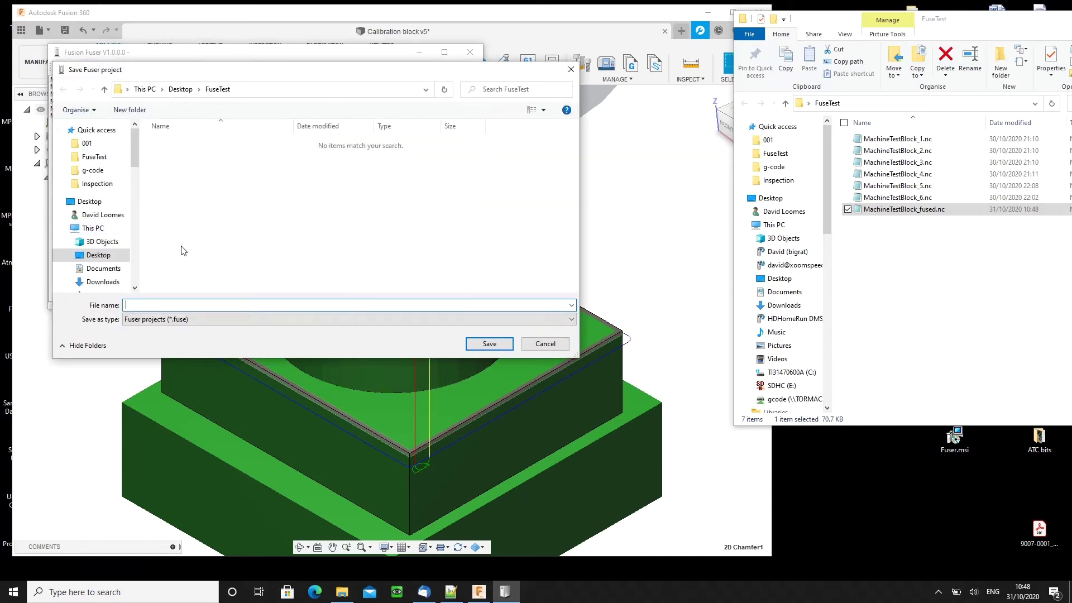
{"action": "type", "text": "Machine"}
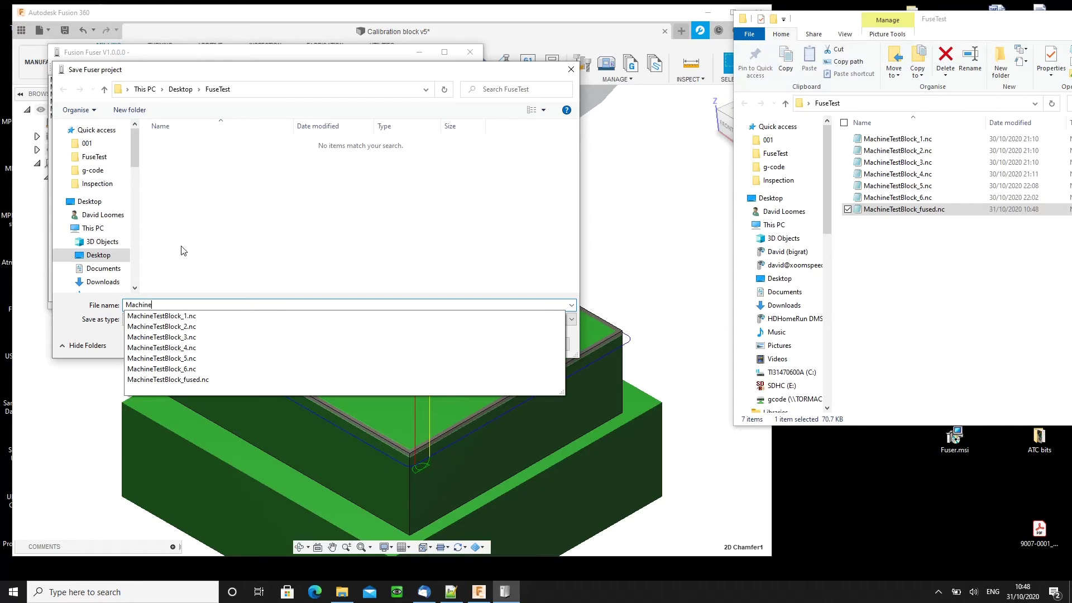
{"action": "type", "text": "TestBlock"}
{"action": "key", "text": "Return"}
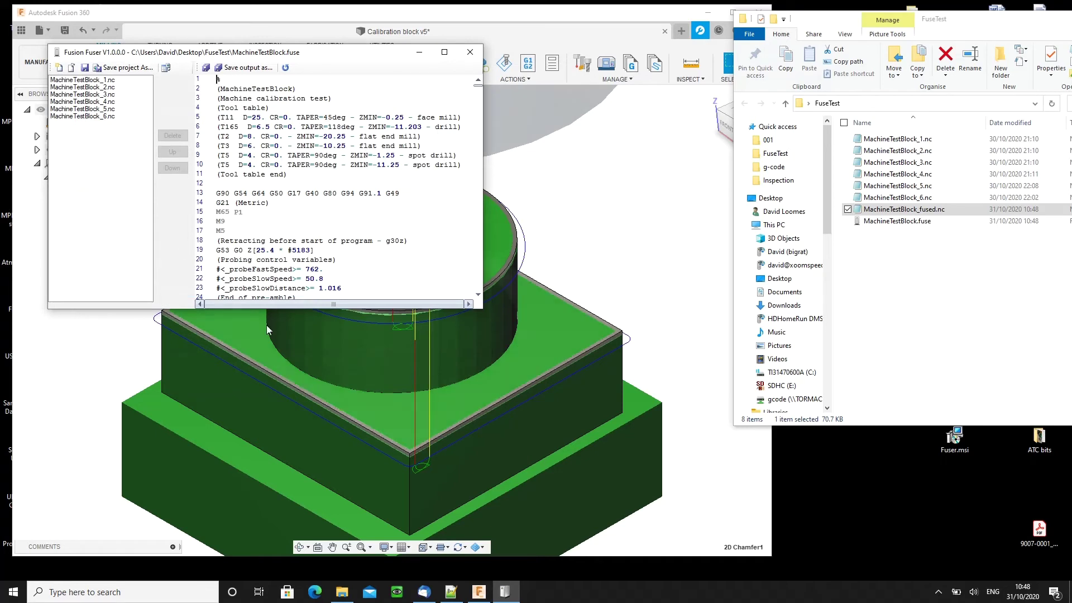
- Select the MachineTestBlock.fuse project file in the FuseTest folder, and close Fusion Fuser to return to Fusion 360
{"action": "left_click", "coordinate": [888, 224]}
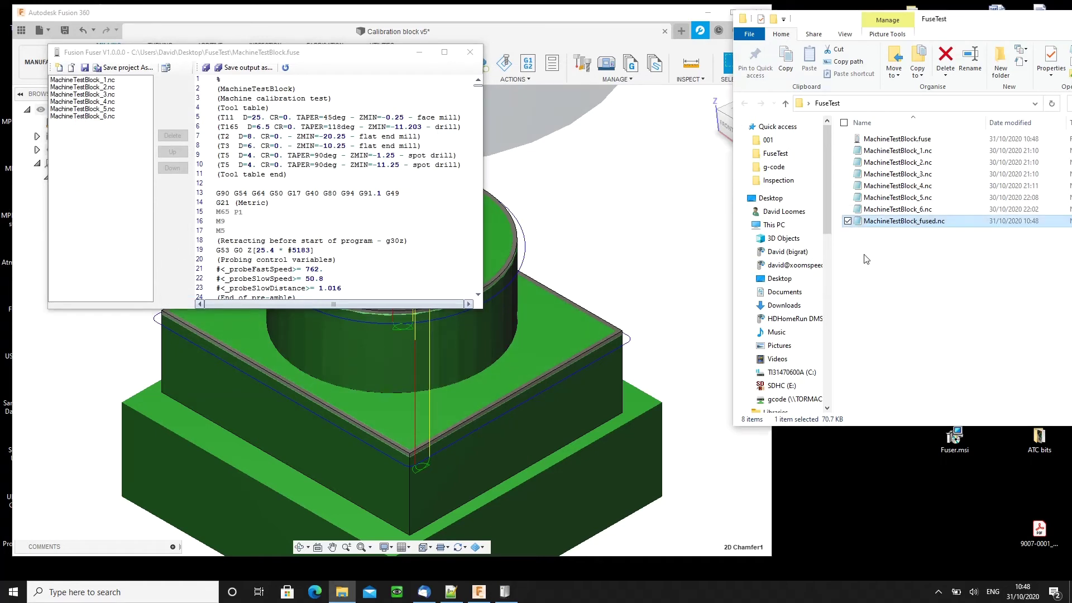
{"action": "left_click", "coordinate": [887, 139]}
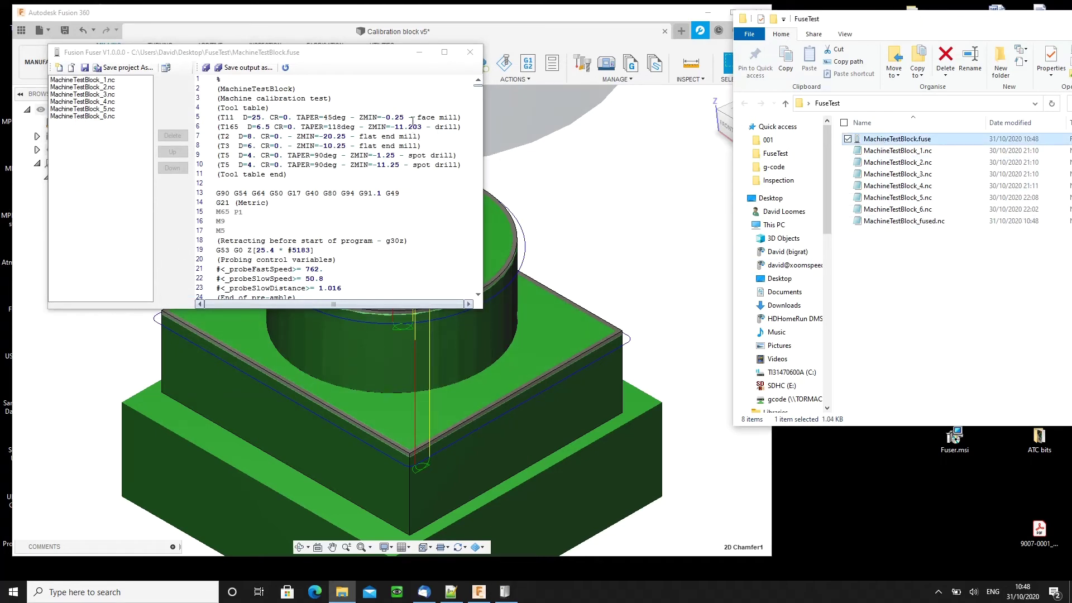
{"action": "left_click", "coordinate": [470, 55]}
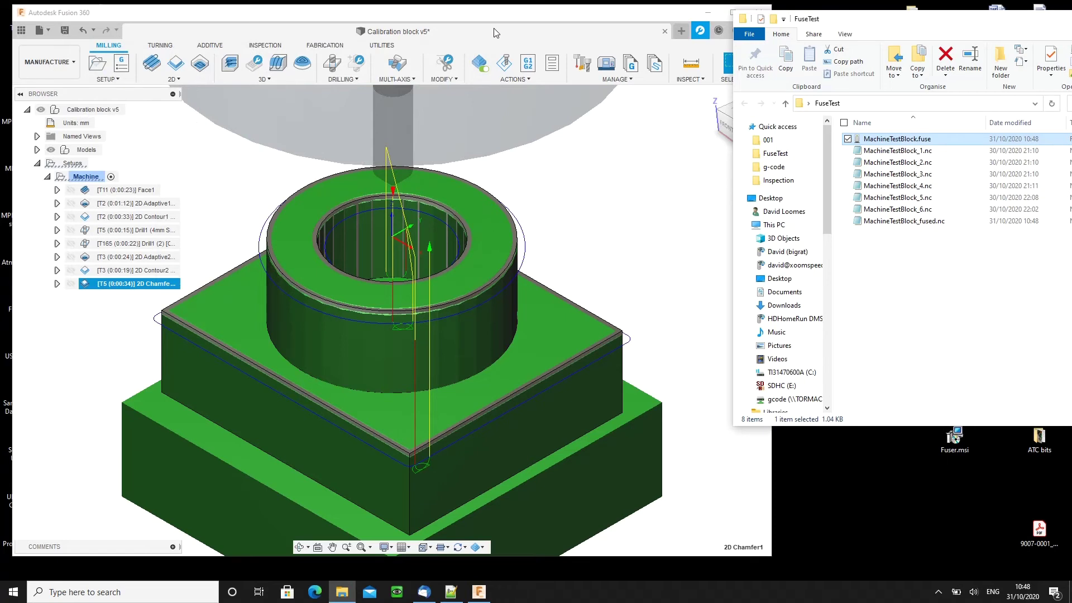
{"action": "left_click", "coordinate": [640, 218]}
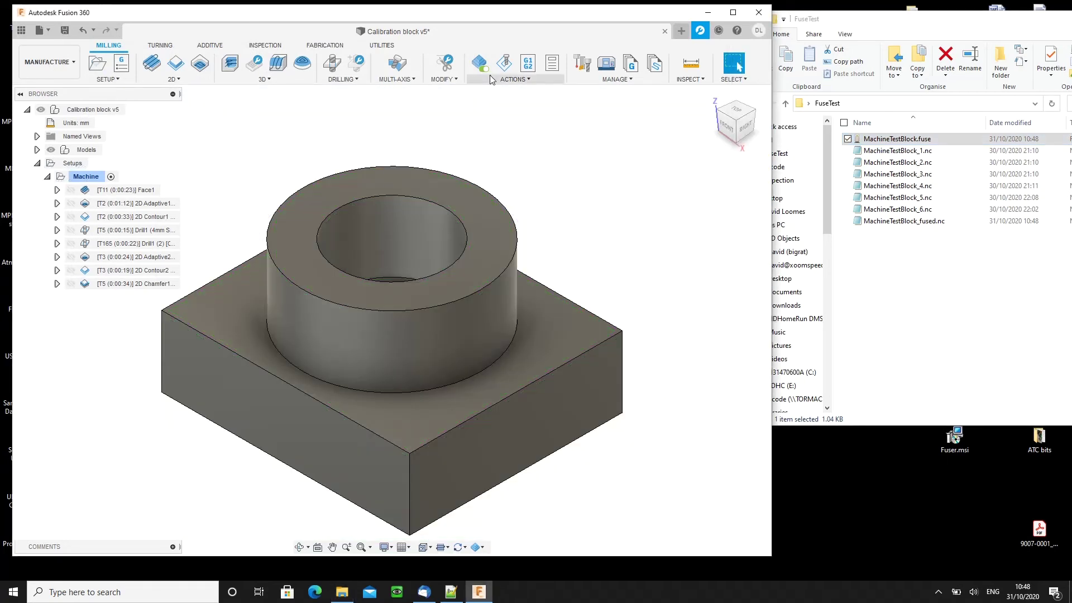
- Reopen the MachineTestBlock.fuse project from the FuseTest folder, resave its fused NC output and close Fusion Fuser
{"action": "left_click", "coordinate": [895, 142]}
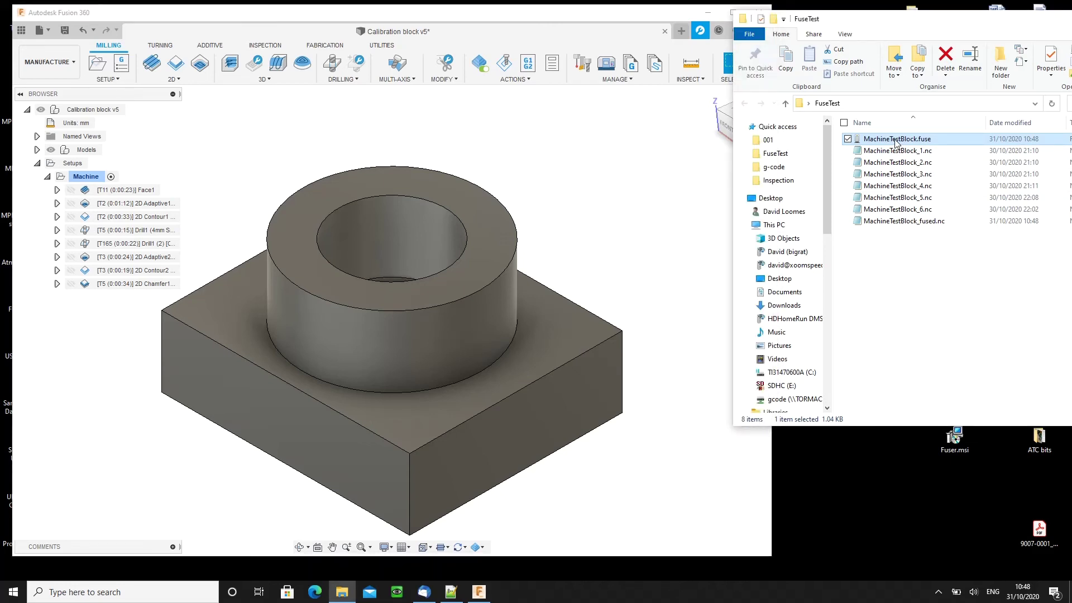
{"action": "double_click", "coordinate": [895, 142]}
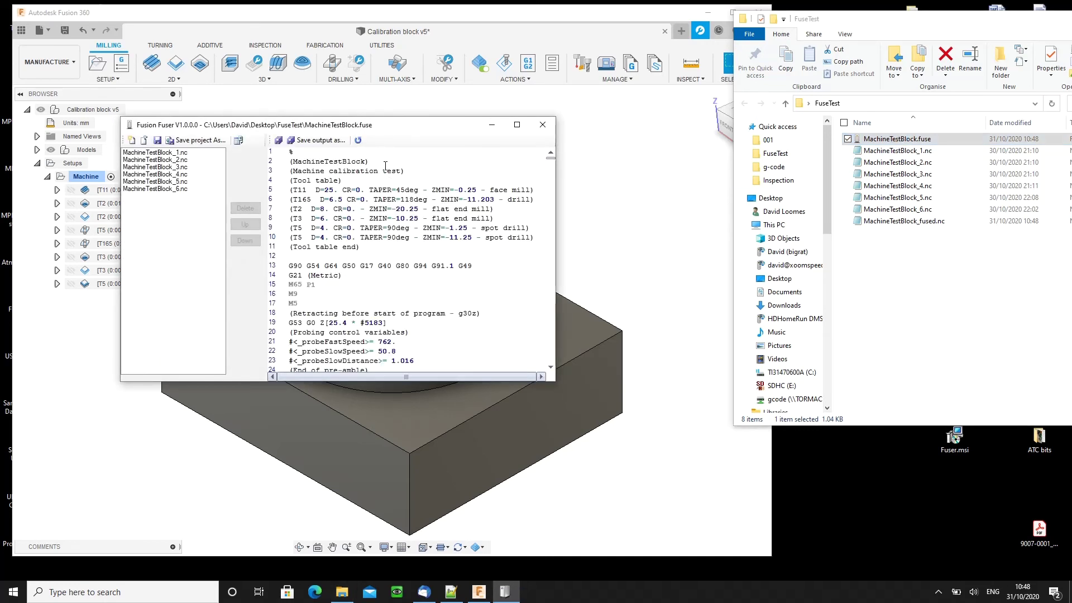
{"action": "left_click", "coordinate": [279, 141]}
{"action": "left_click", "coordinate": [546, 127]}
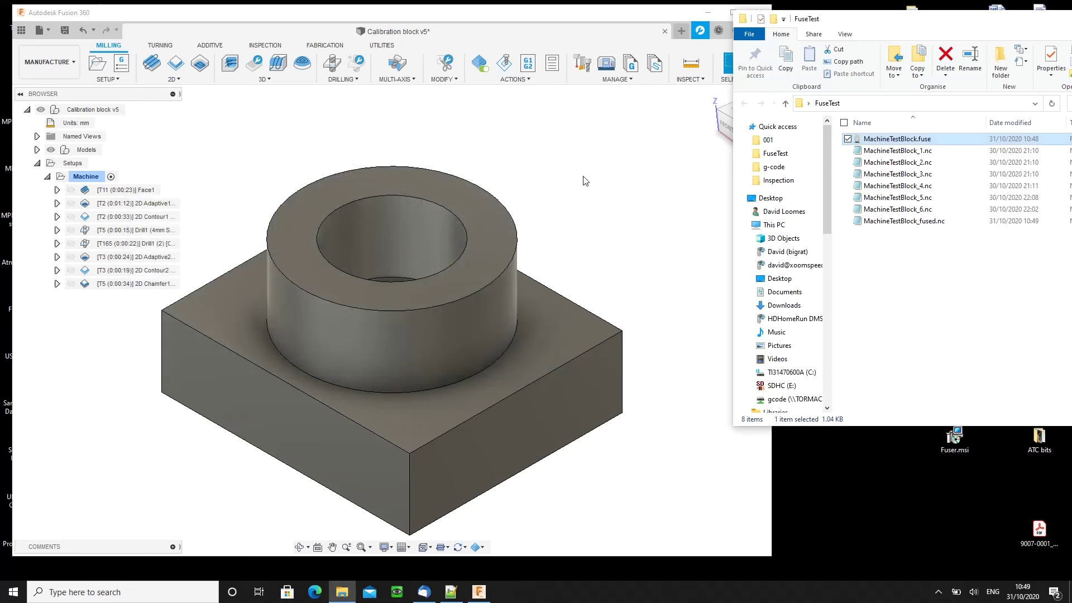